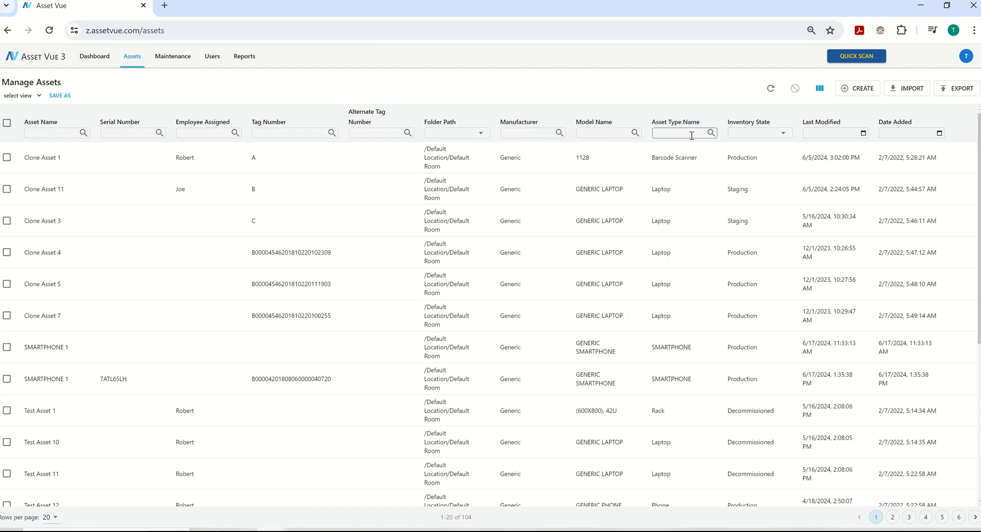
Step: Filter the asset list by the asset type name Laptop
click(691, 135)
text(Laptop)
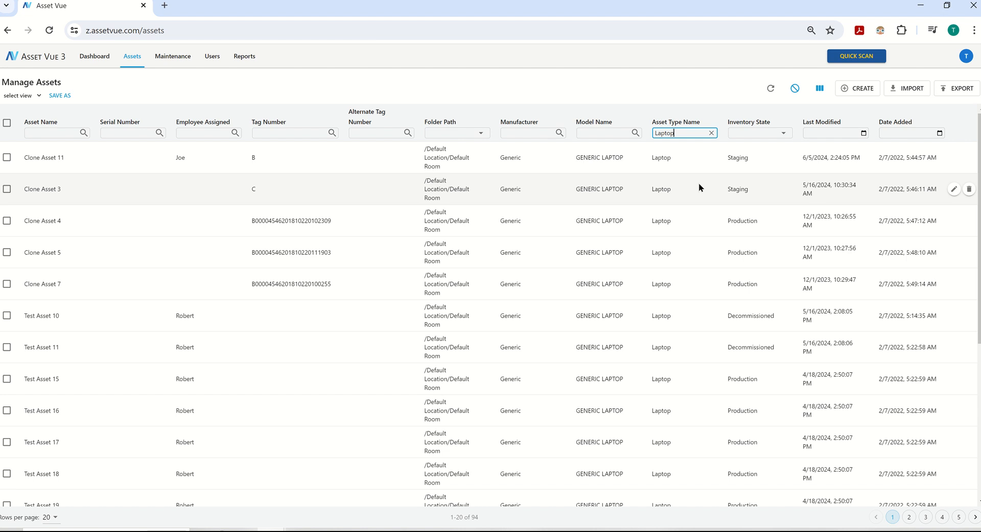
Step: Hide the Serial Number, Alternate Tag Number, Folder Path, Inventory State, Last Modified and Date Added columns
click(820, 89)
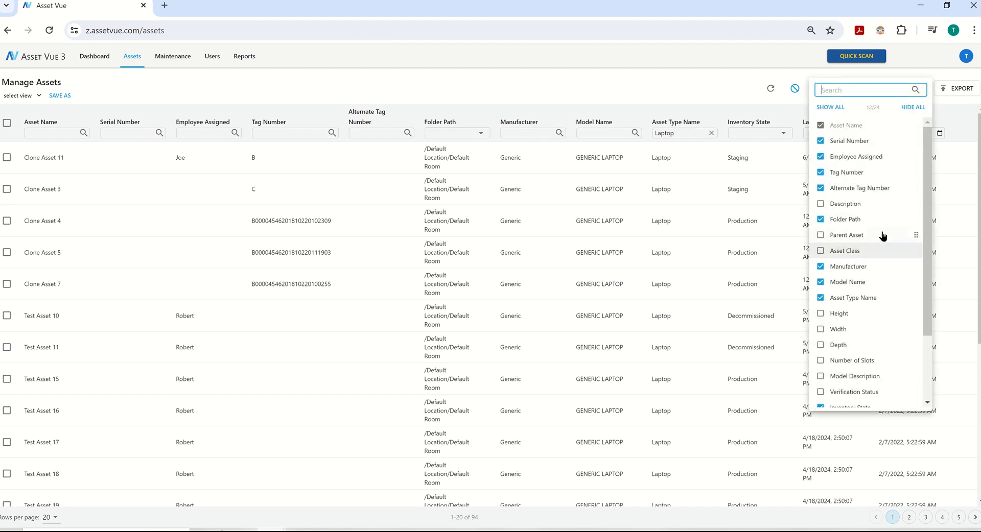
click(861, 143)
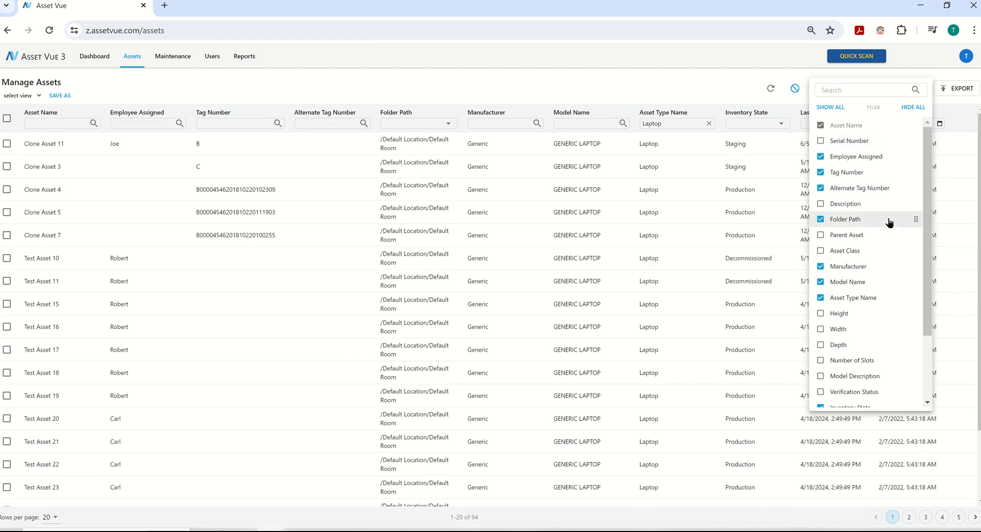
click(862, 189)
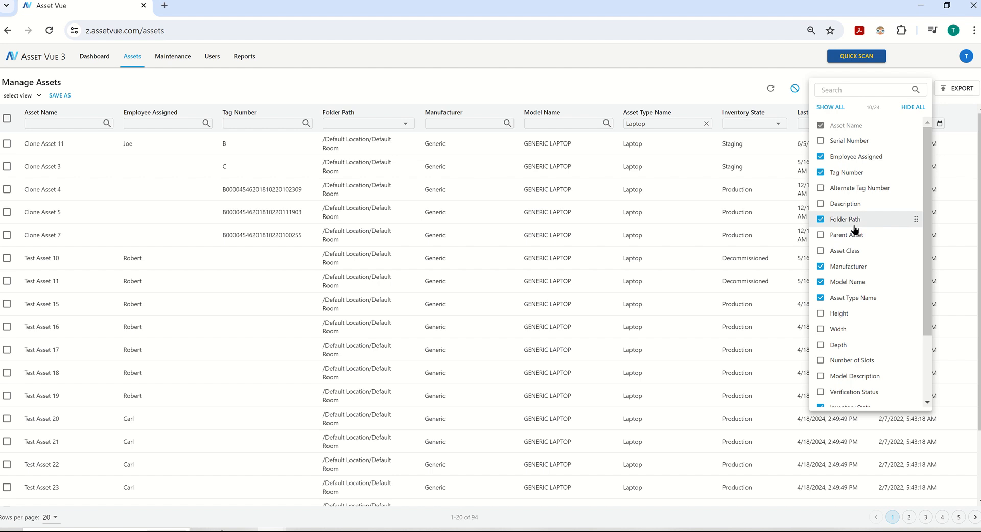
click(854, 226)
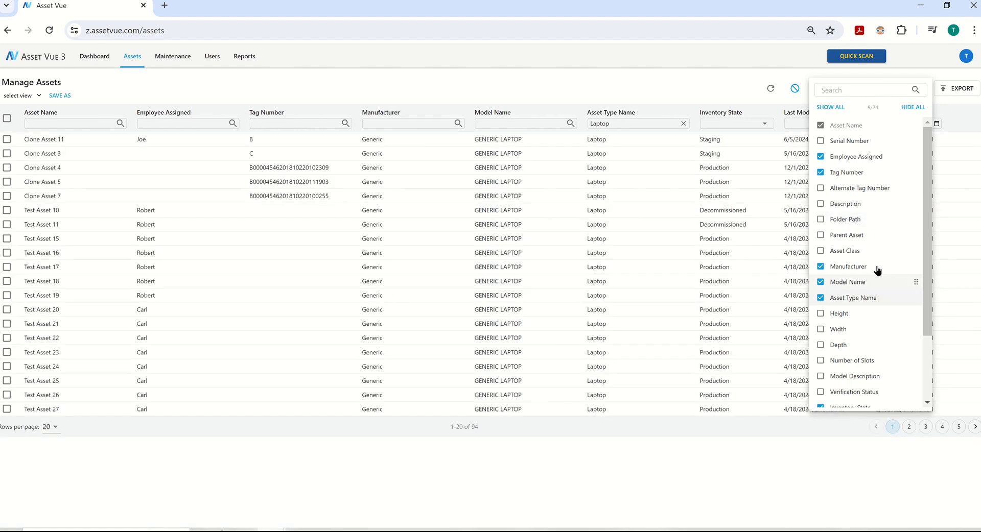
scroll(874, 276, down, 3)
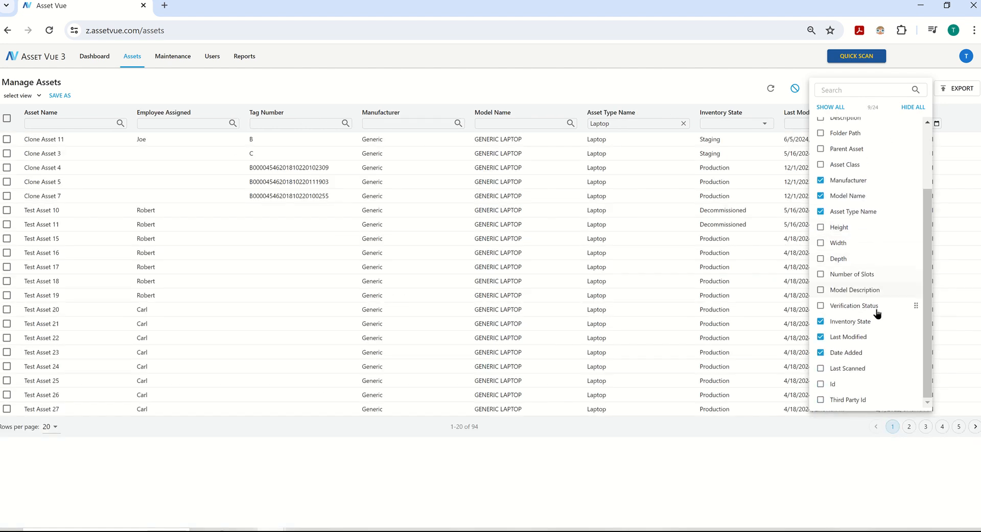
click(868, 323)
click(861, 338)
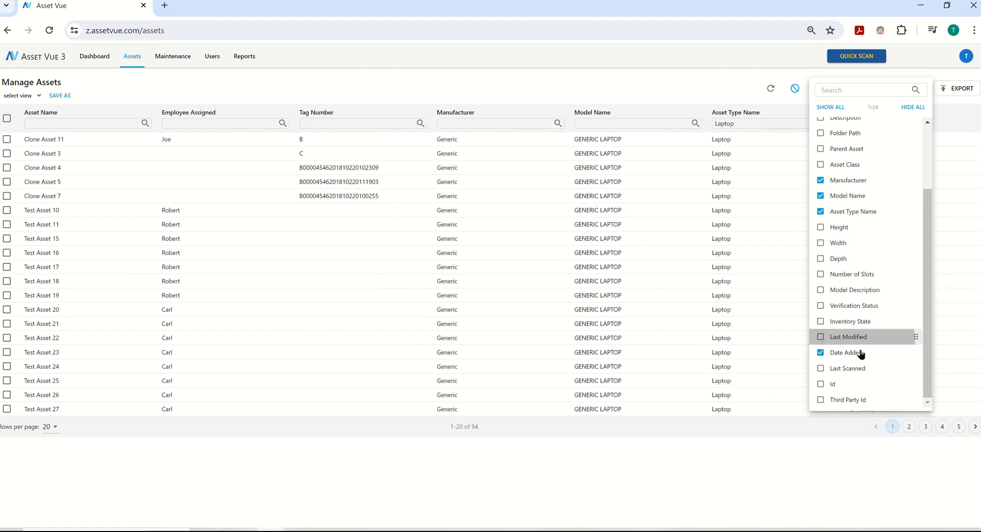
click(862, 357)
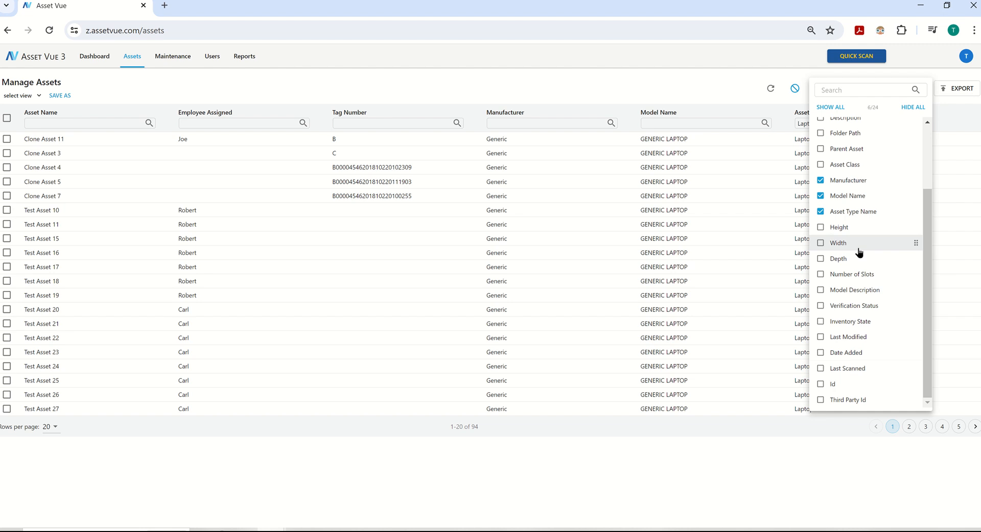
click(682, 65)
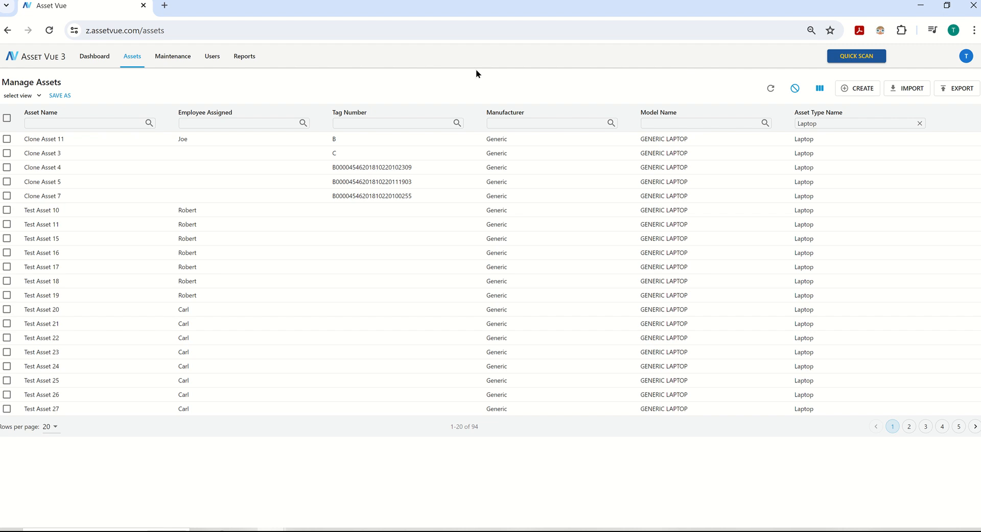
Step: Save the current filter and column layout as a new view named Laptop View
click(64, 95)
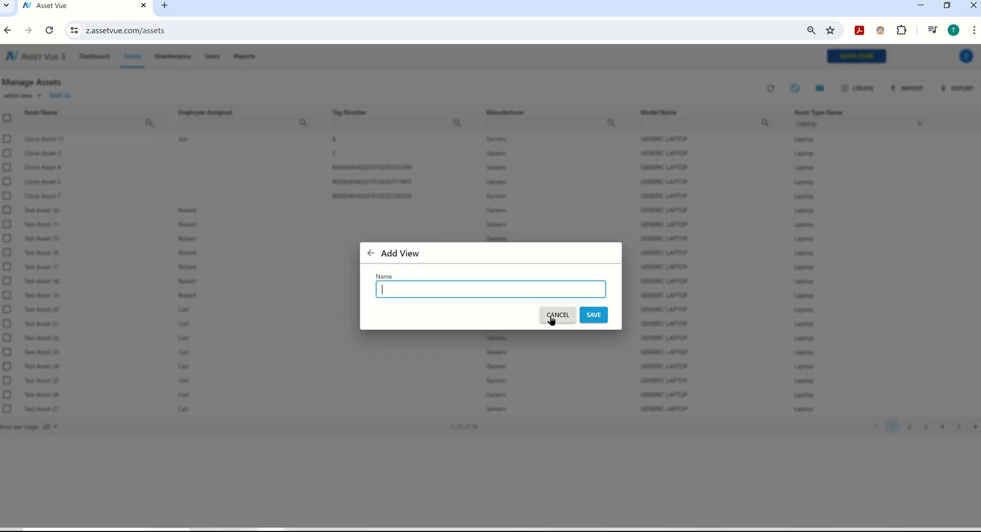
click(553, 318)
text(aptop View)
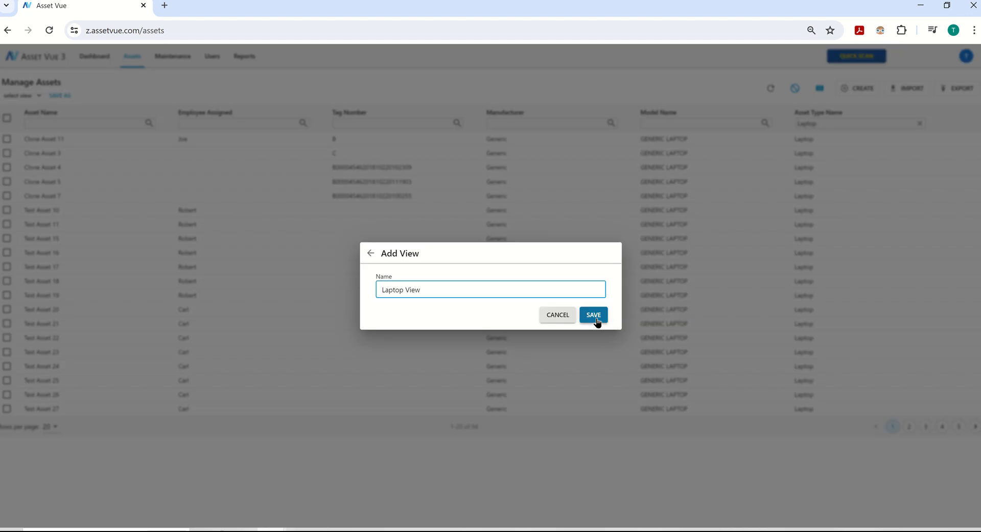
click(593, 314)
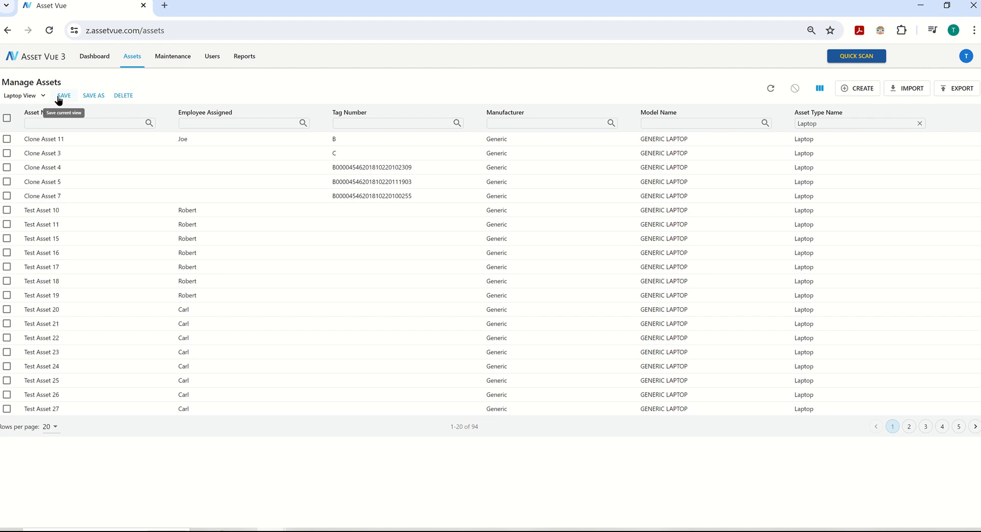
Step: Hide the Tag Number column and save the change to Laptop View under its existing name
click(819, 88)
click(820, 170)
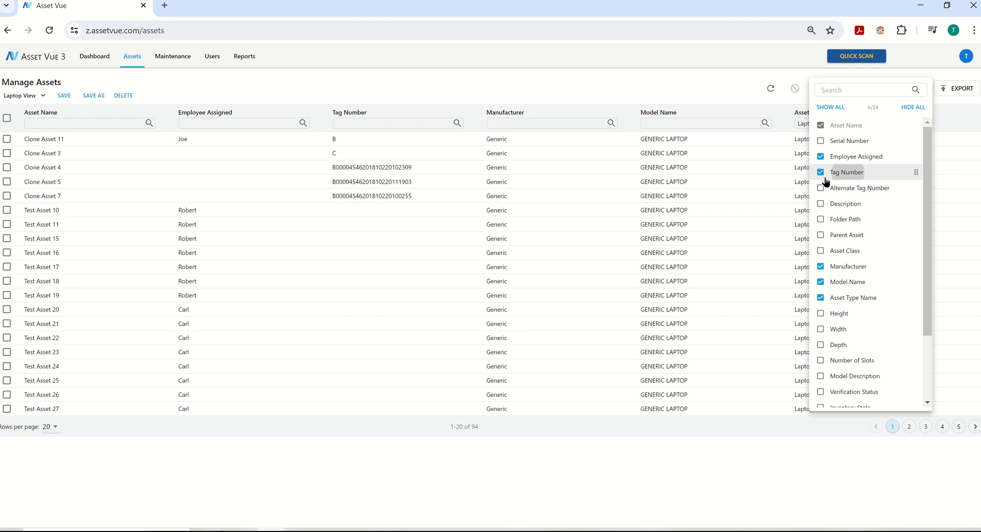
click(78, 87)
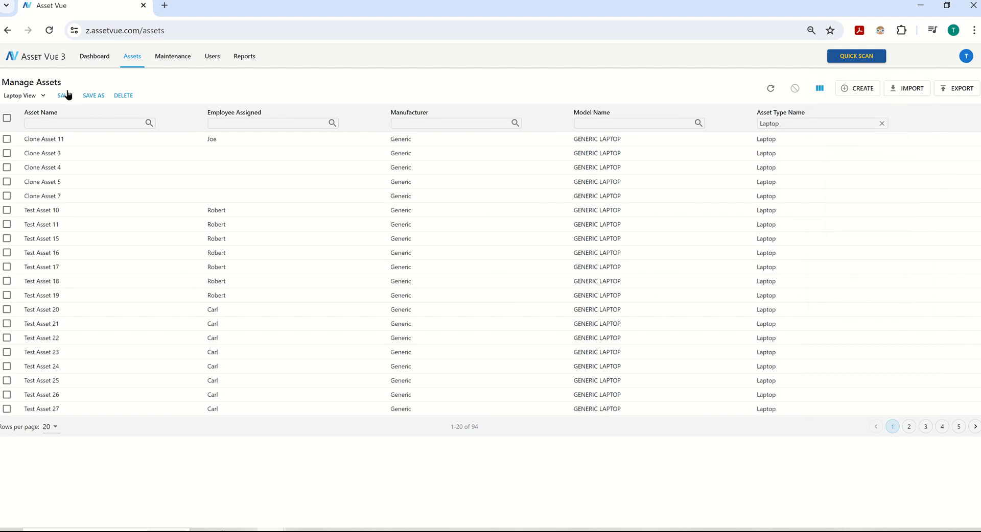
click(64, 96)
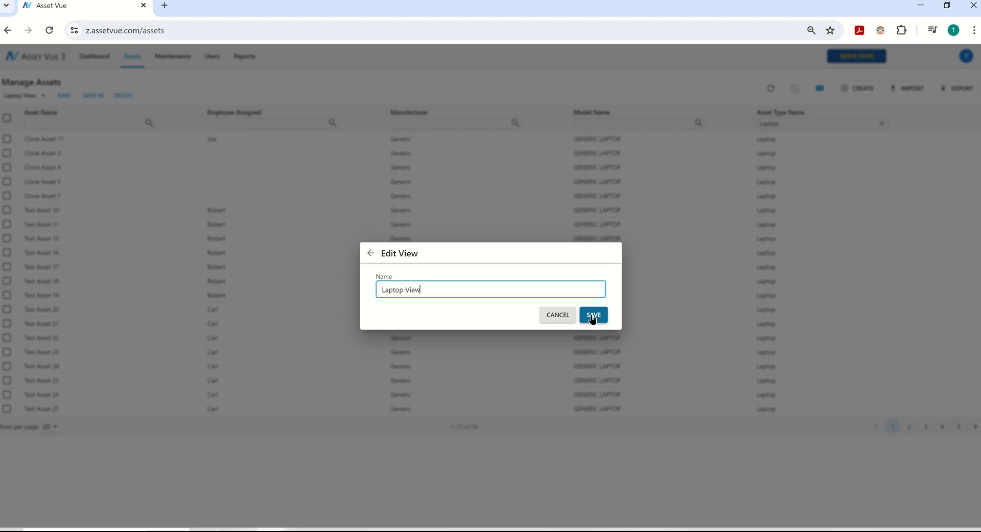
click(592, 317)
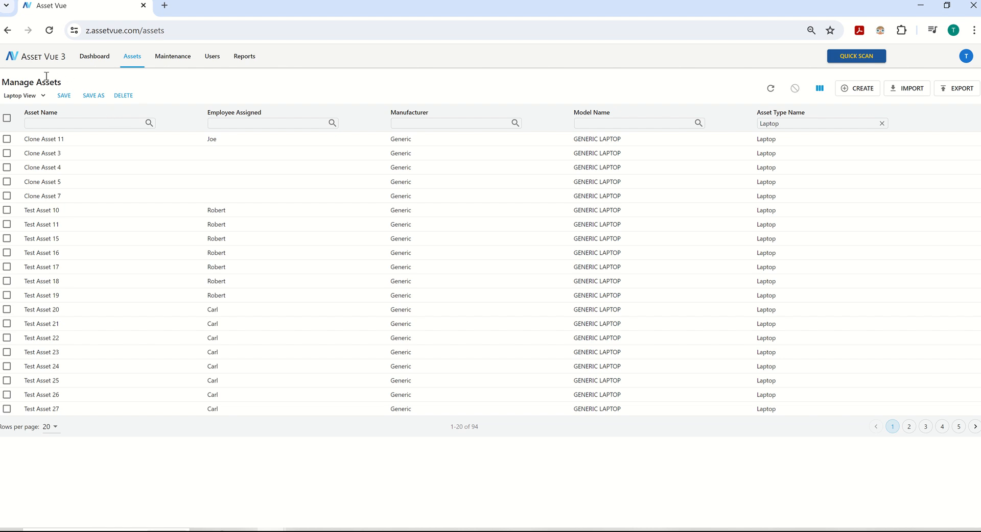
Step: Switch from Laptop View to the unnamed default view and show Parent Asset, Description, Folder Path, Last Modified and Date Added
click(46, 96)
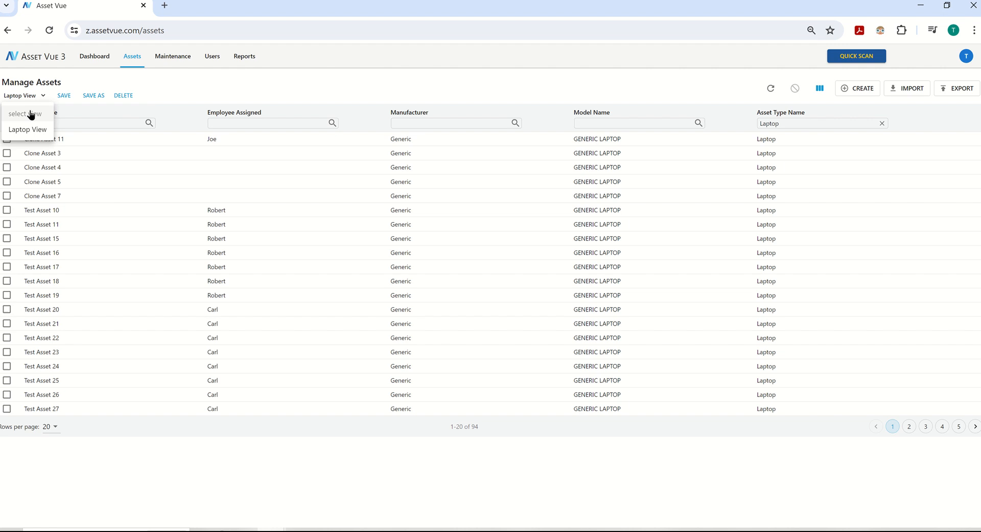
click(30, 114)
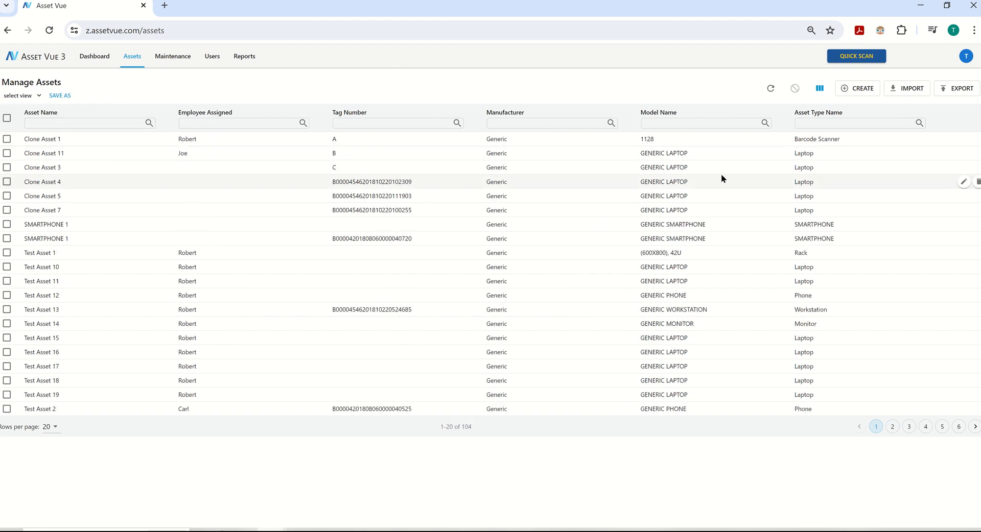
click(819, 88)
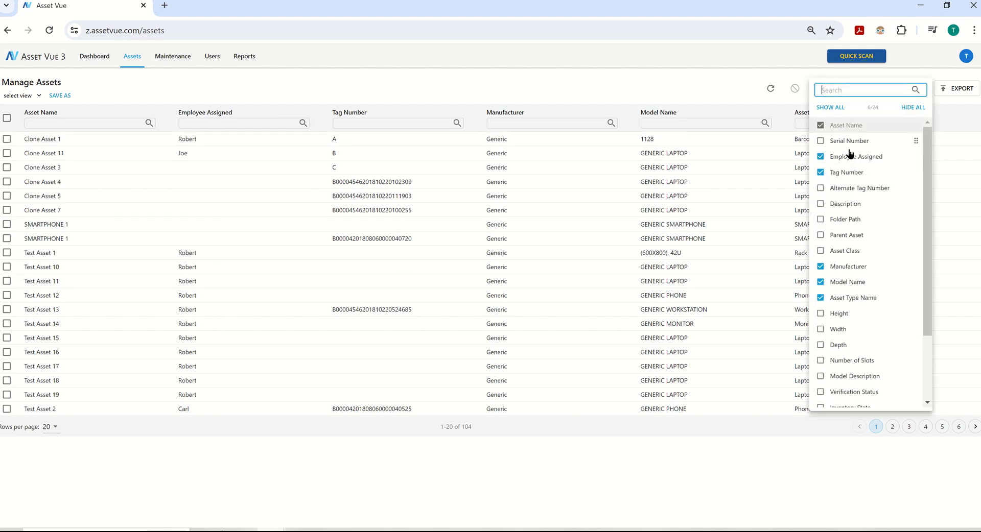
click(845, 235)
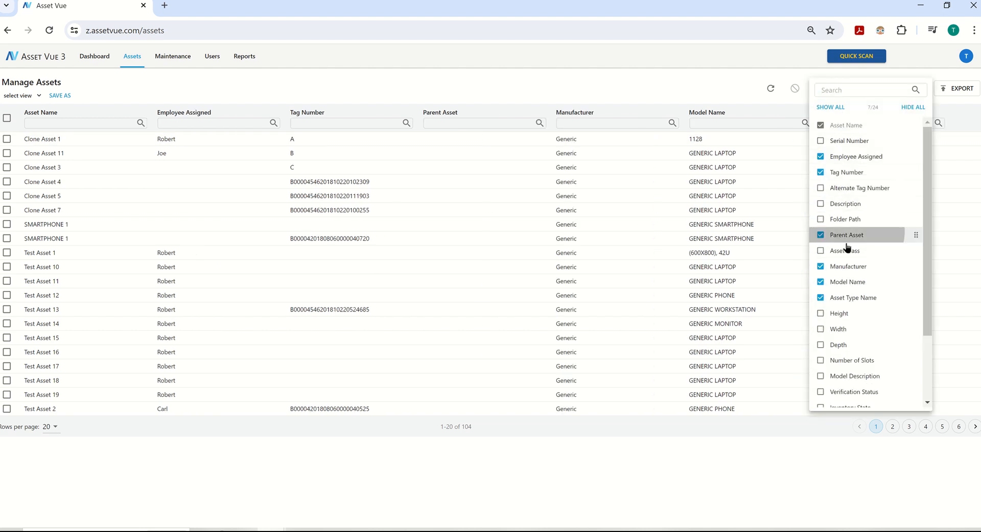
click(842, 206)
click(839, 220)
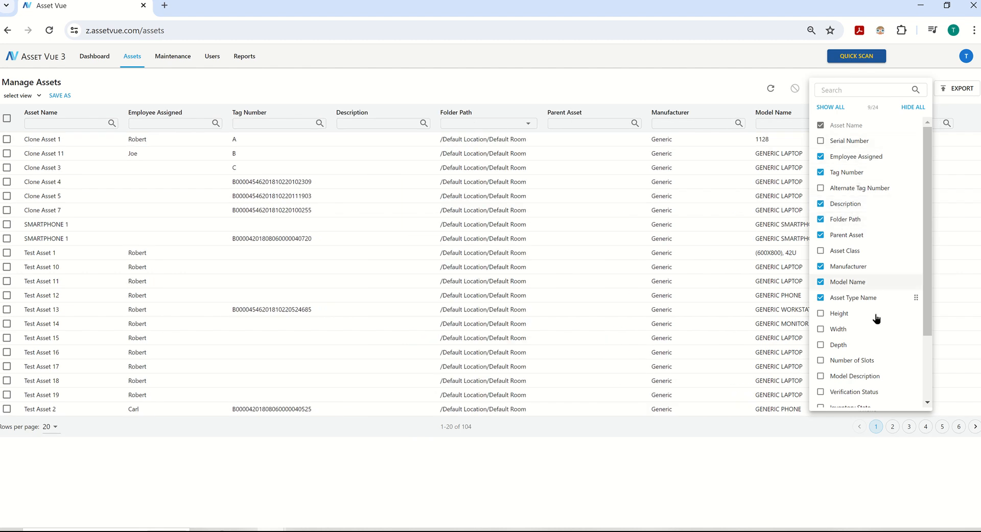
scroll(874, 317, down, 2)
click(860, 337)
click(863, 354)
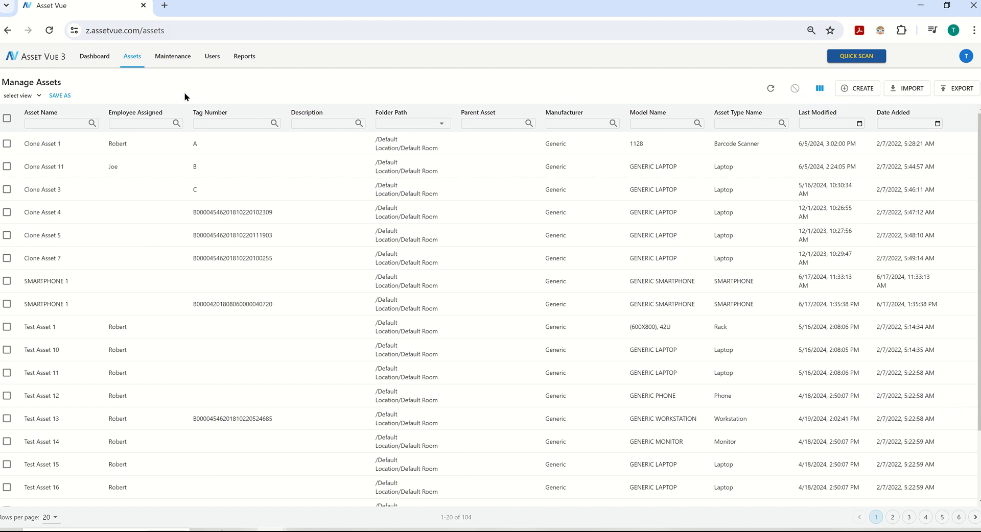
Step: Apply the saved Laptop View to the asset list and export only its search results
click(40, 96)
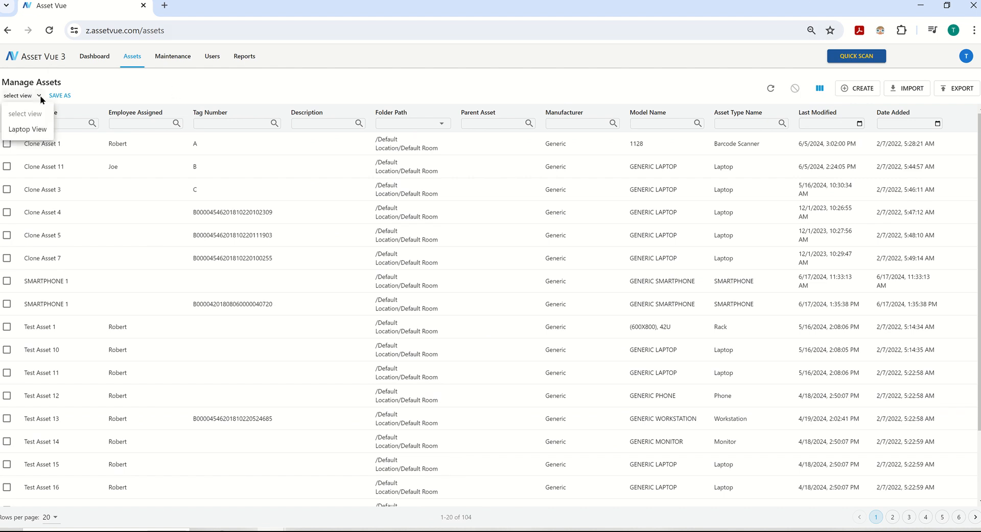
click(29, 130)
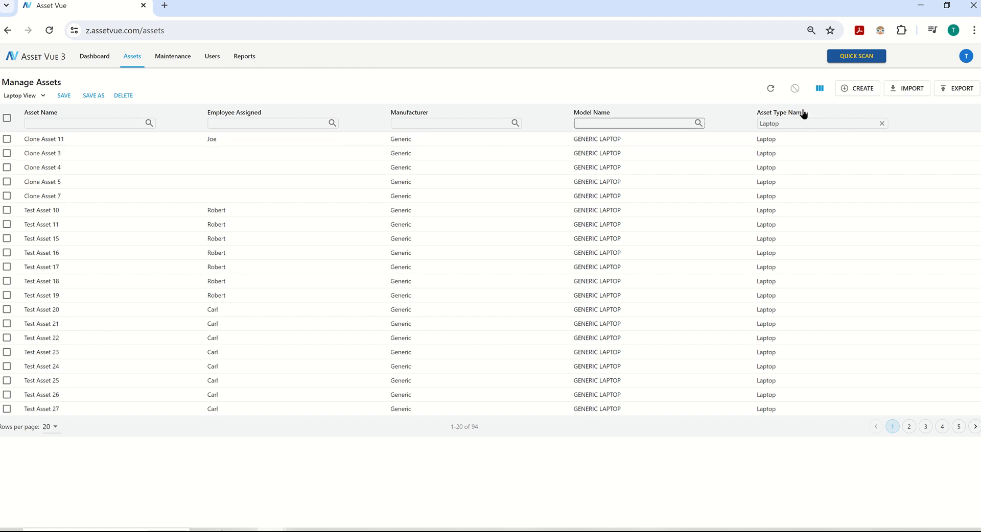
click(966, 91)
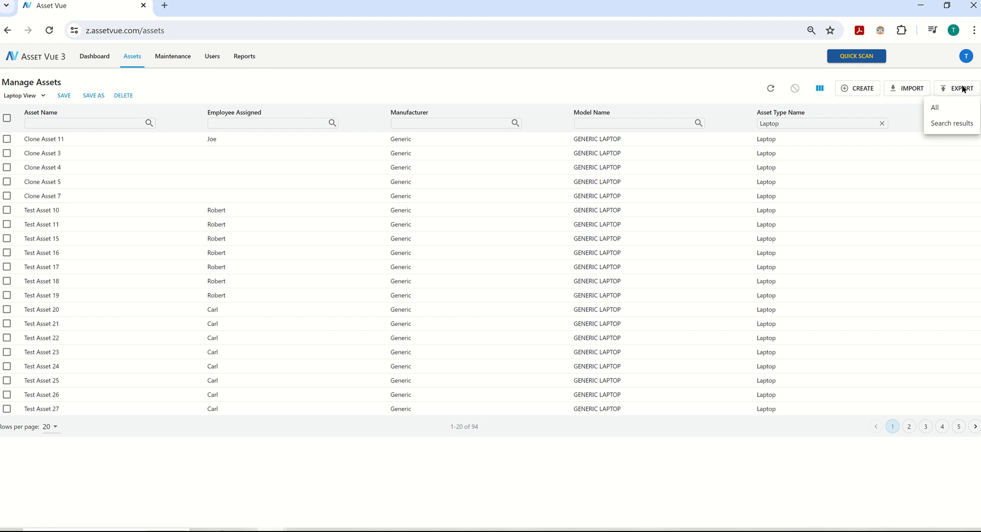
click(952, 124)
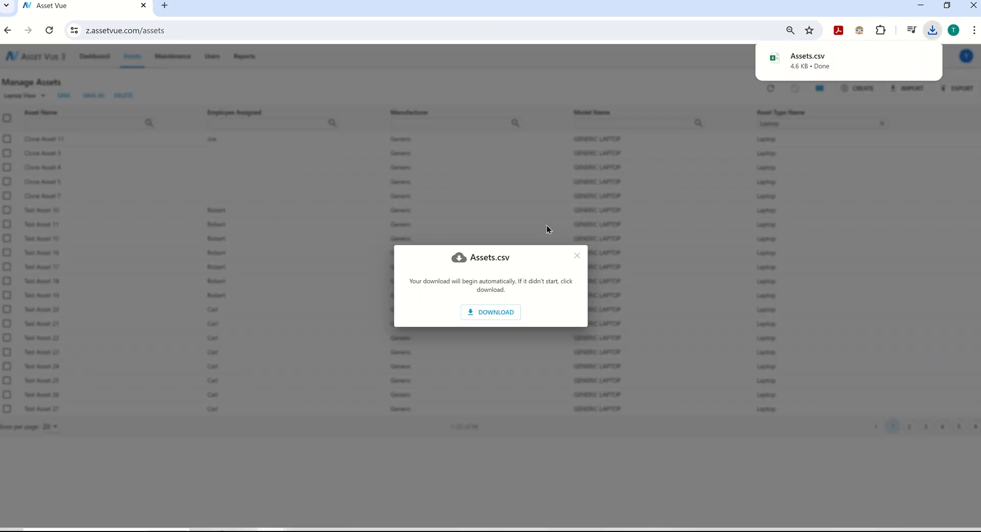
Step: Open the downloaded Assets.csv file in Excel
mouse_move(813, 68)
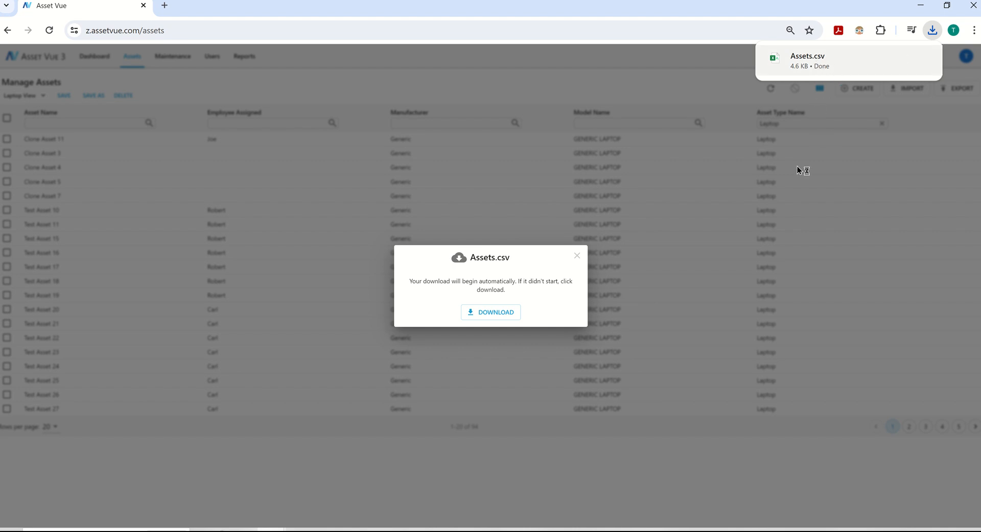
click(557, 459)
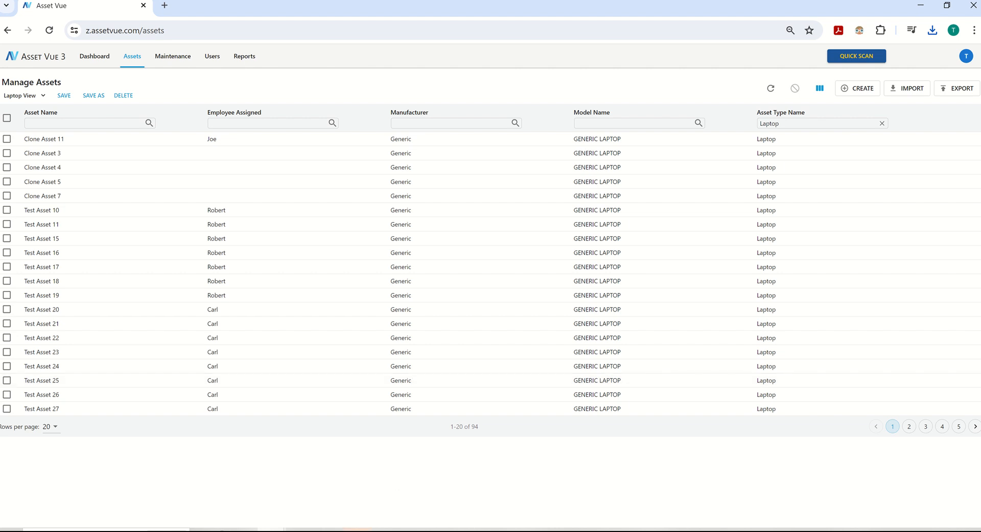
click(357, 529)
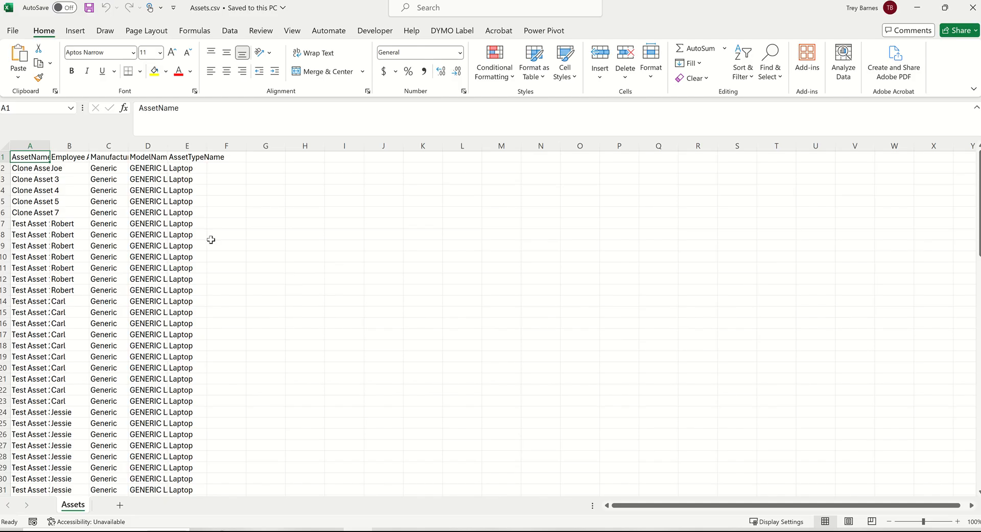
Step: Auto-fit the width of all columns in the exported sheet and select the AssetName column
click(5, 146)
double_click(49, 145)
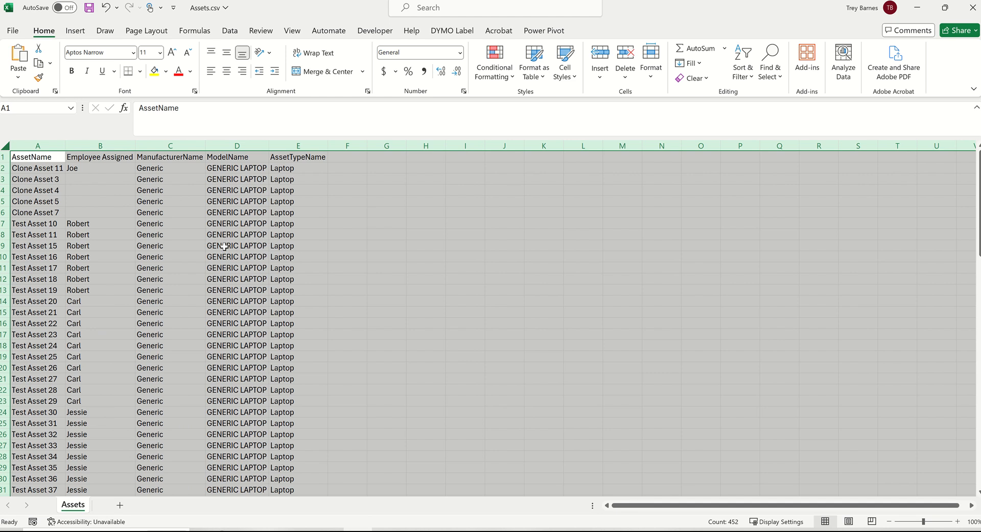
click(122, 146)
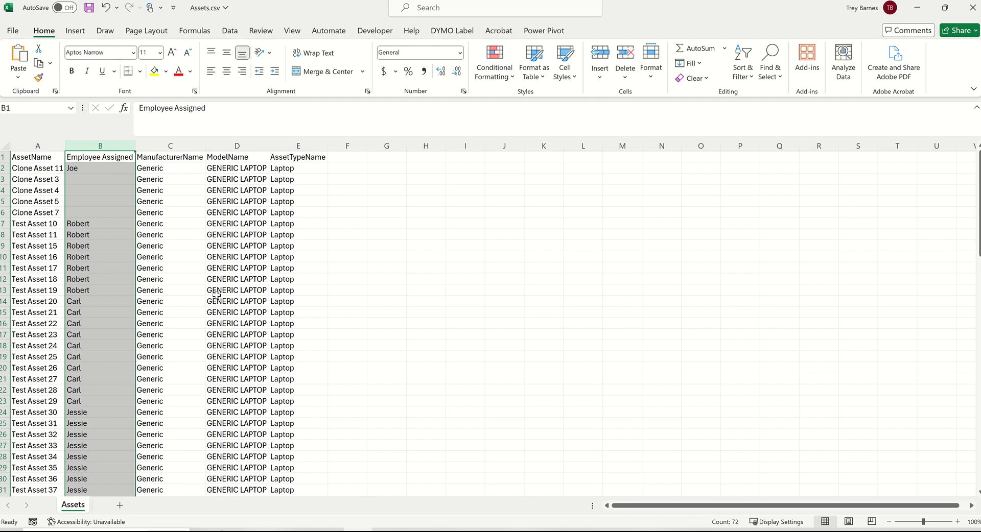
click(39, 145)
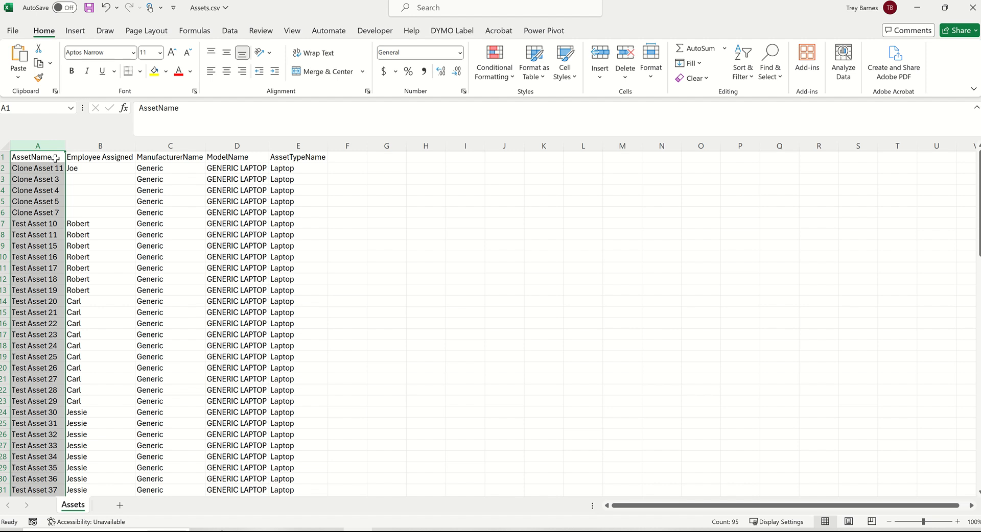